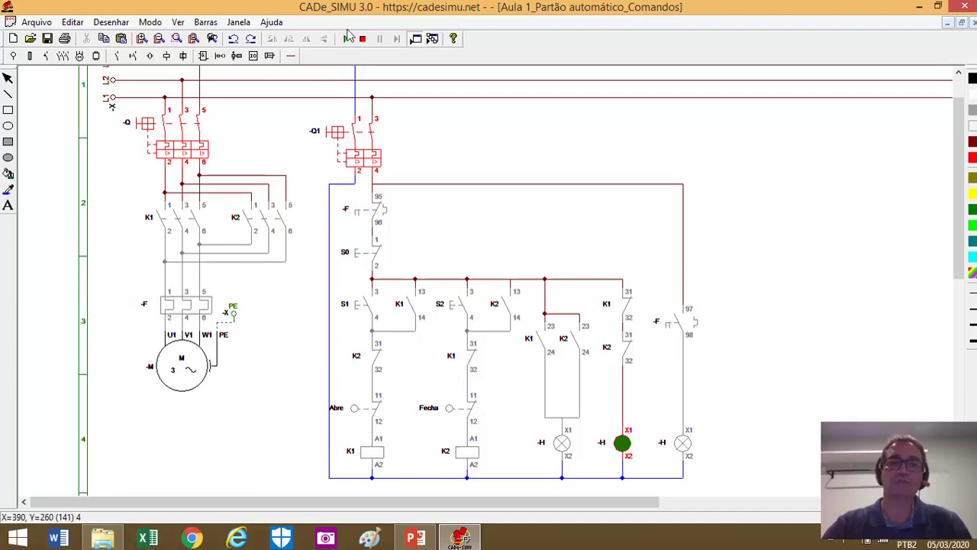
# Step: Start the simulation of the gate command circuit and close breakers Q1 and Q
pyautogui.click(345, 39)
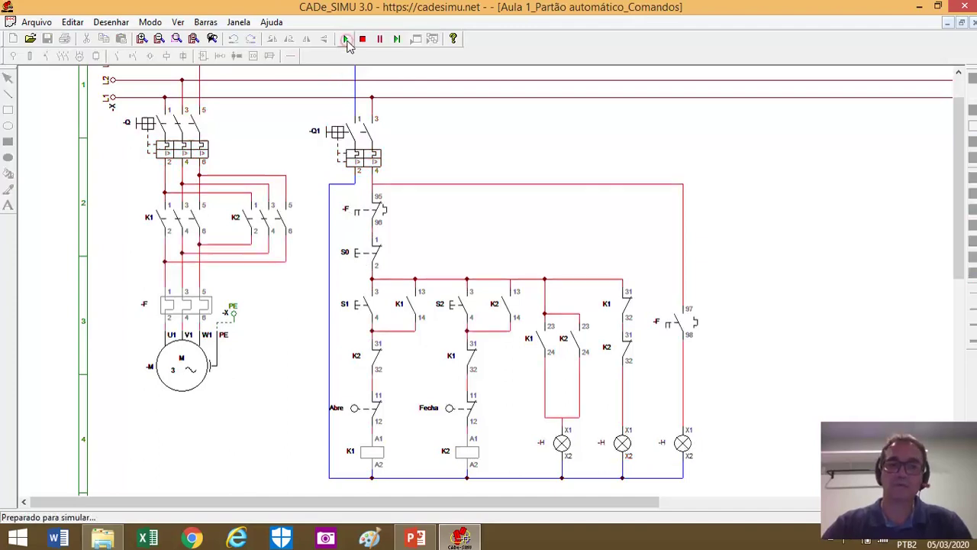
pyautogui.click(335, 136)
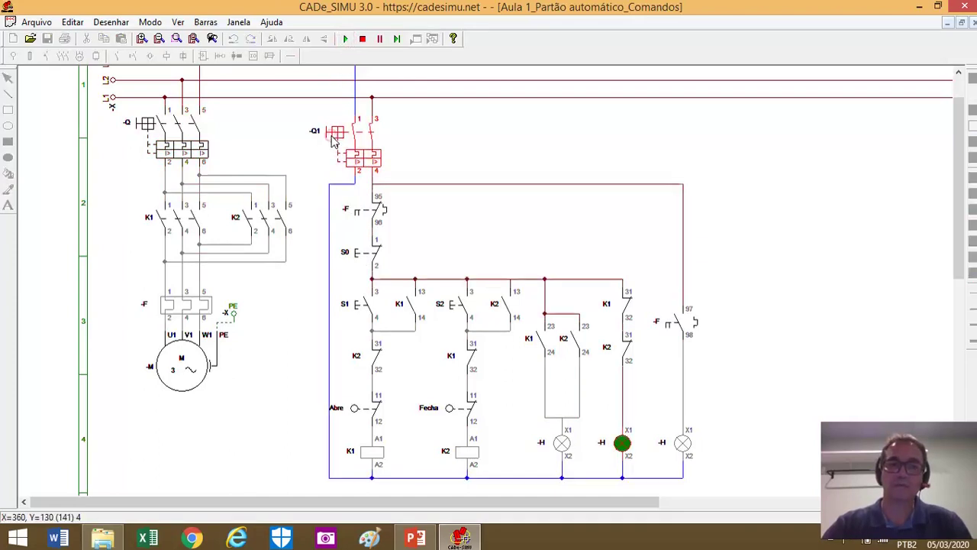
pyautogui.click(146, 127)
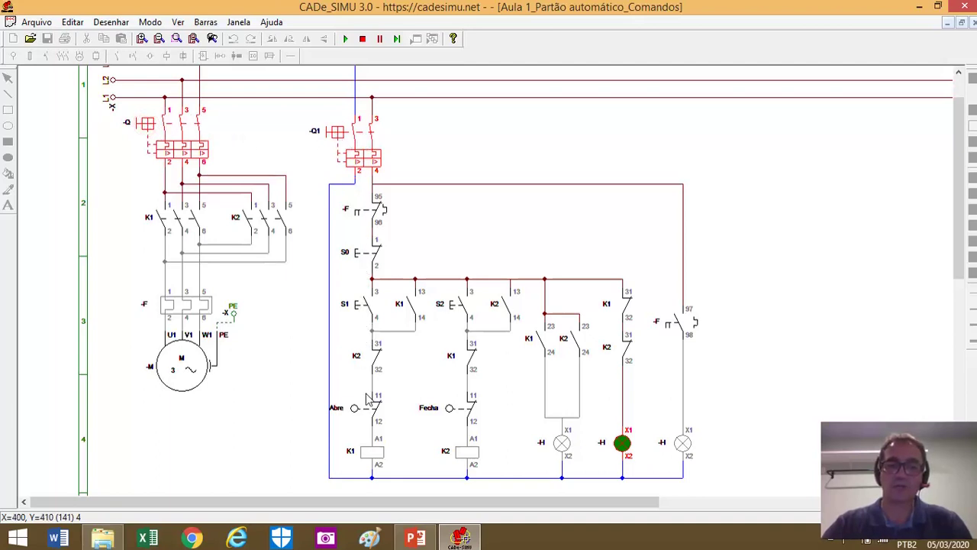
# Step: Simulate a full gate cycle: start with S1 and stop at limit switch Abre, start with S2 and stop at Fecha
pyautogui.click(359, 307)
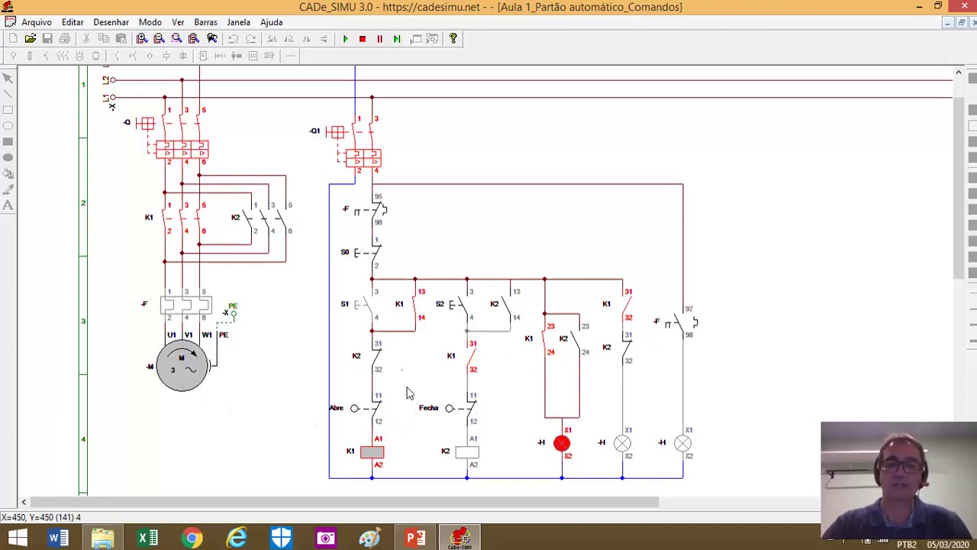
pyautogui.click(356, 410)
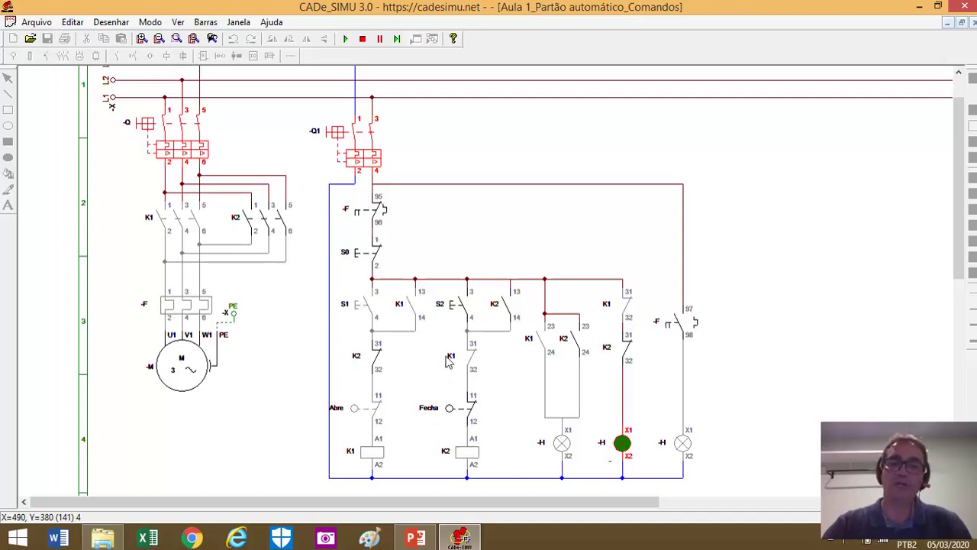
pyautogui.click(452, 306)
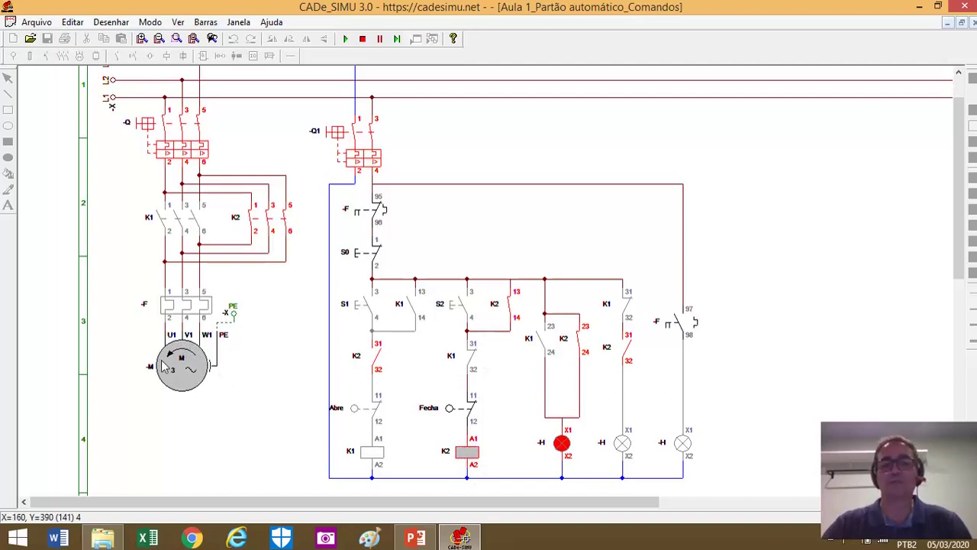
pyautogui.click(454, 412)
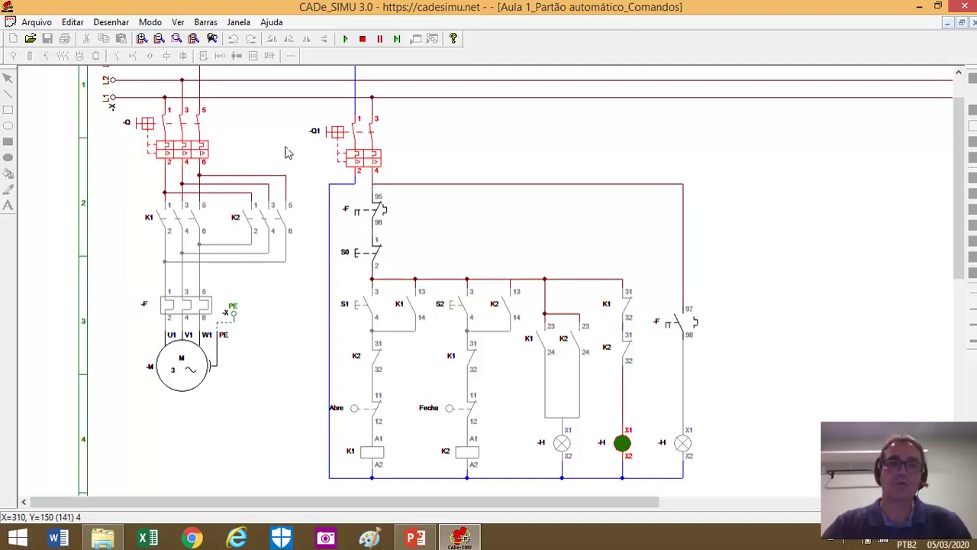
# Step: Switch to the open drawing Aula 1_Portão automático_CLP2 and bring its LOGO! controller and ladder program into view
pyautogui.click(239, 24)
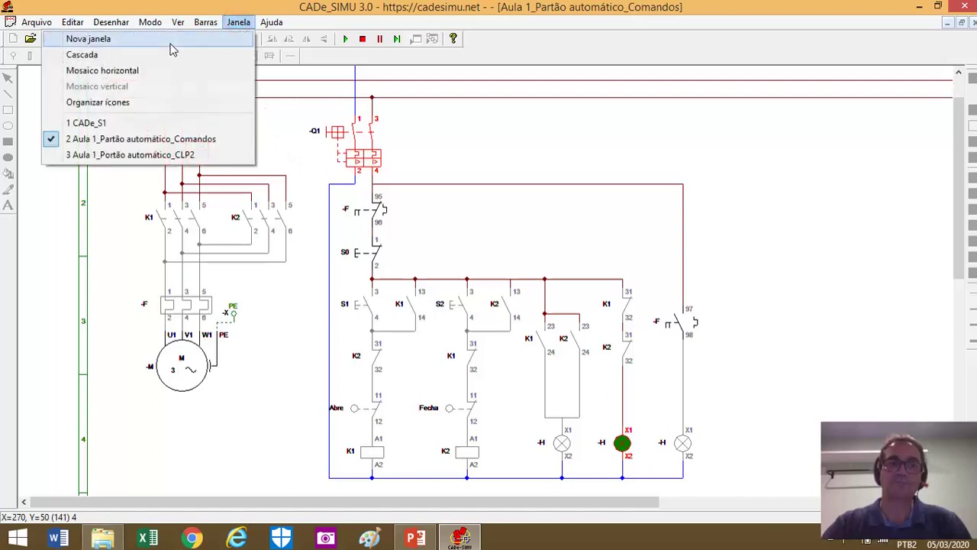
pyautogui.click(151, 156)
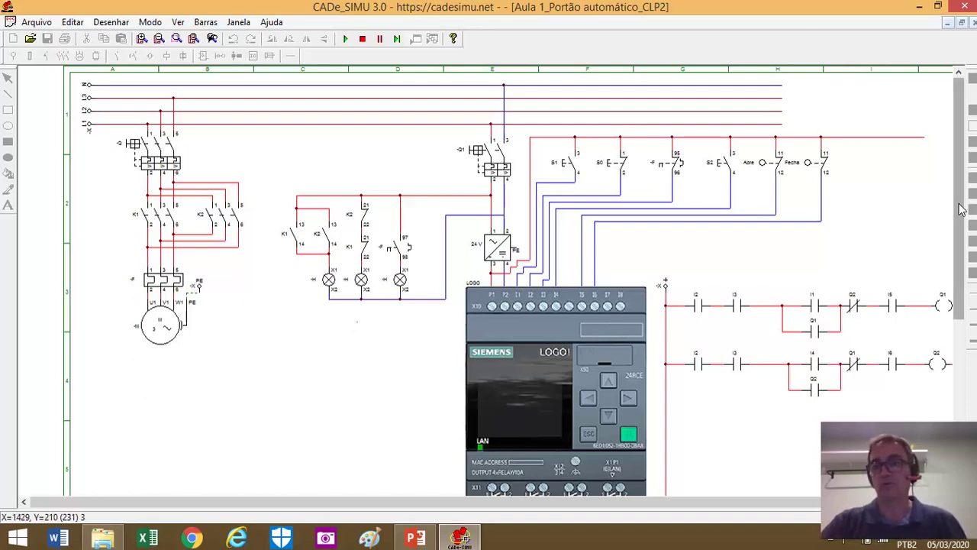
pyautogui.moveTo(960, 211); pyautogui.dragTo(964, 241)
pyautogui.moveTo(557, 500); pyautogui.dragTo(612, 497)
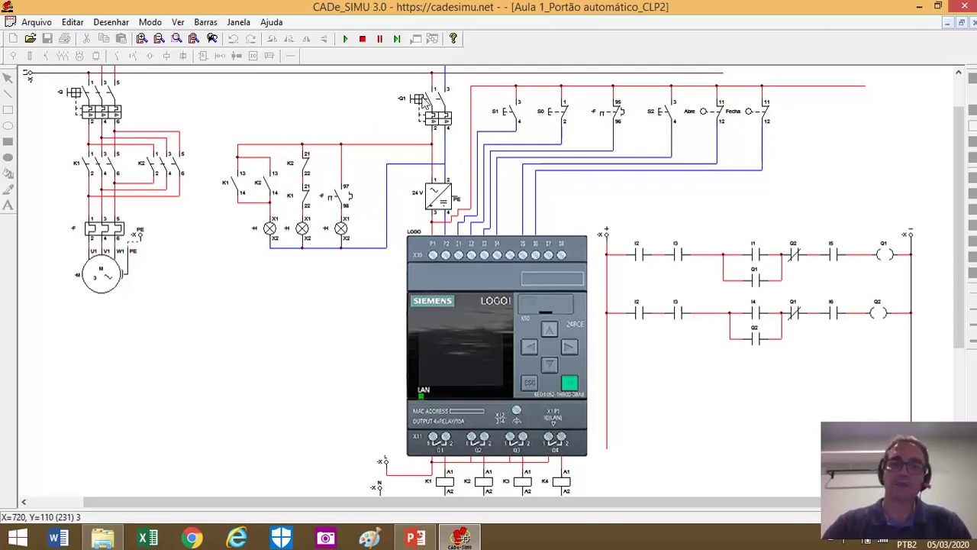
# Step: Start the simulation of the LOGO! controlled gate circuit and close breakers Q1 and Q
pyautogui.click(418, 100)
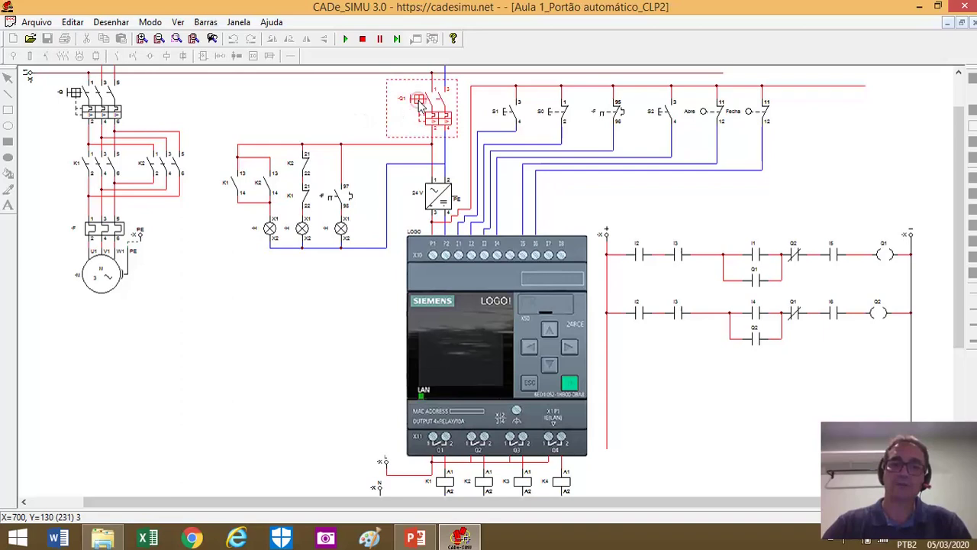
pyautogui.click(345, 39)
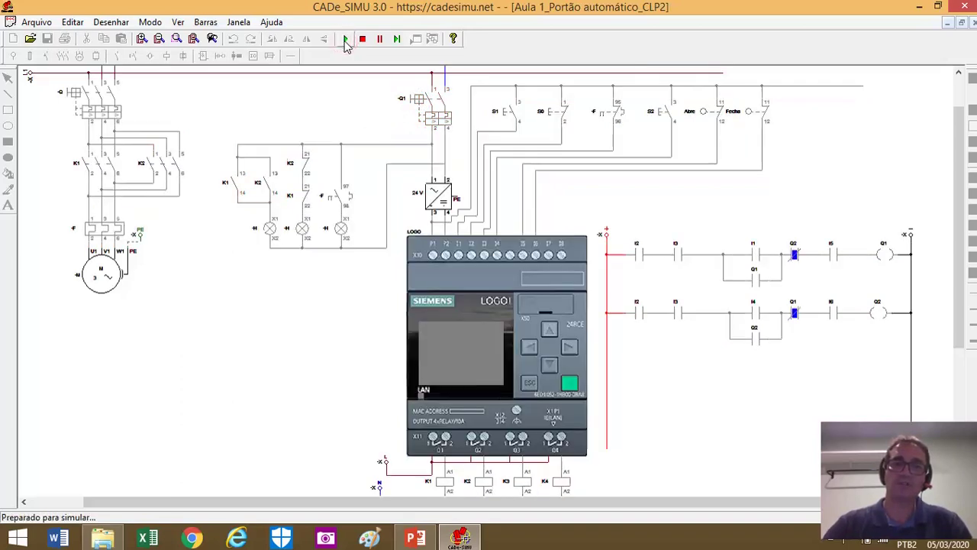
pyautogui.click(413, 103)
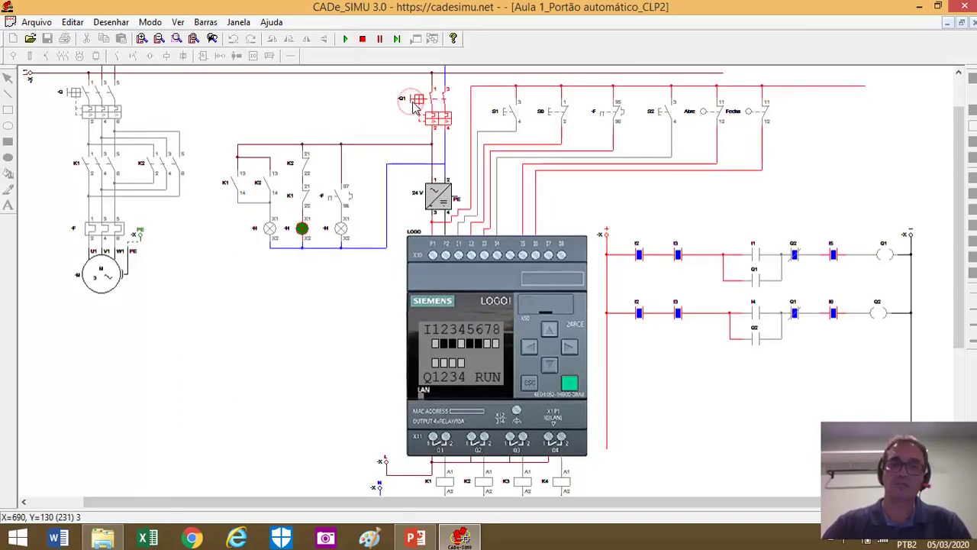
pyautogui.click(74, 98)
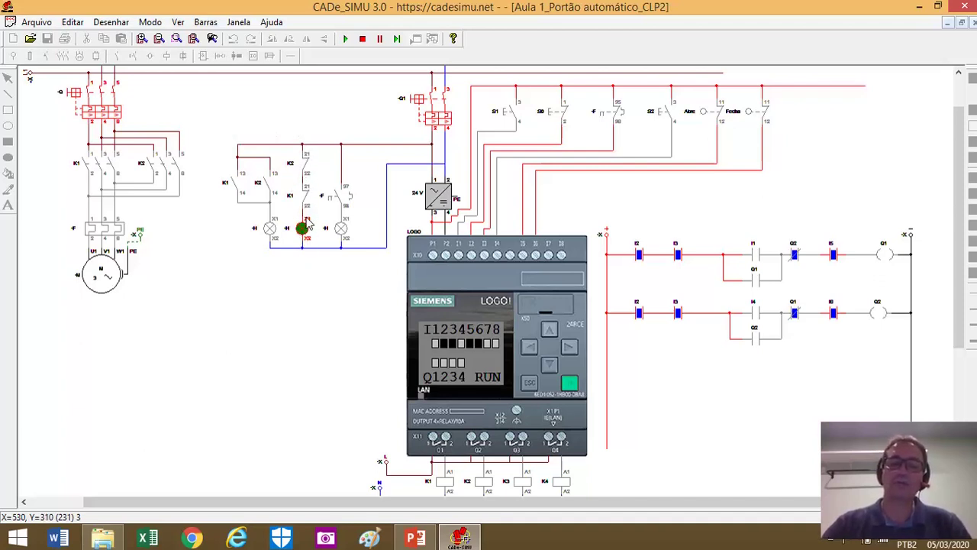
# Step: Simulate the LOGO! gate cycle: start with S1 and stop at limit switch Abre, start with S2 and stop at Fecha
pyautogui.click(509, 118)
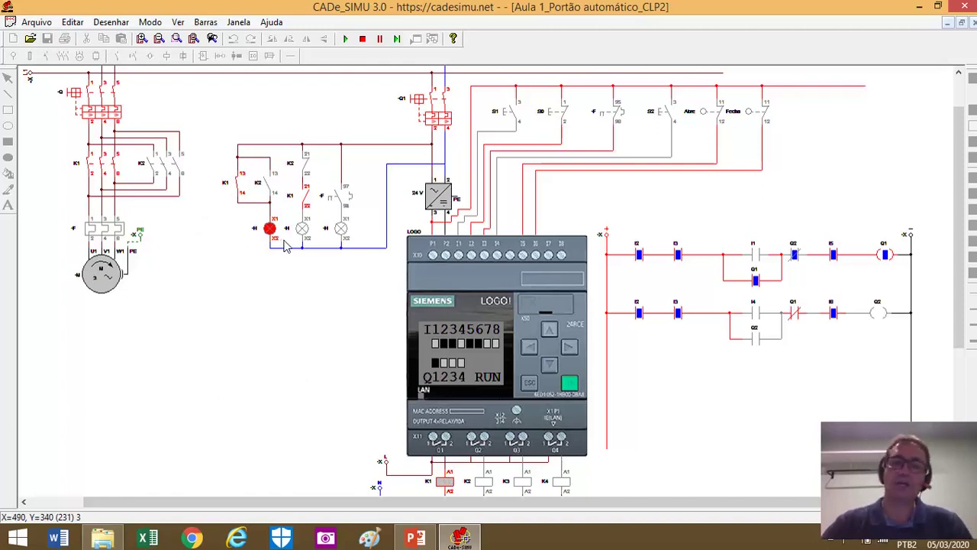
pyautogui.click(705, 112)
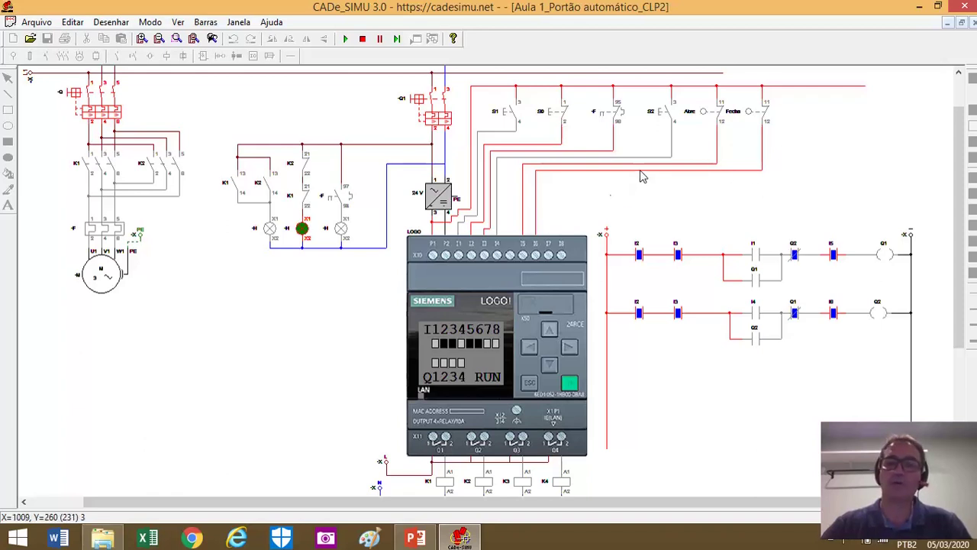
pyautogui.click(661, 115)
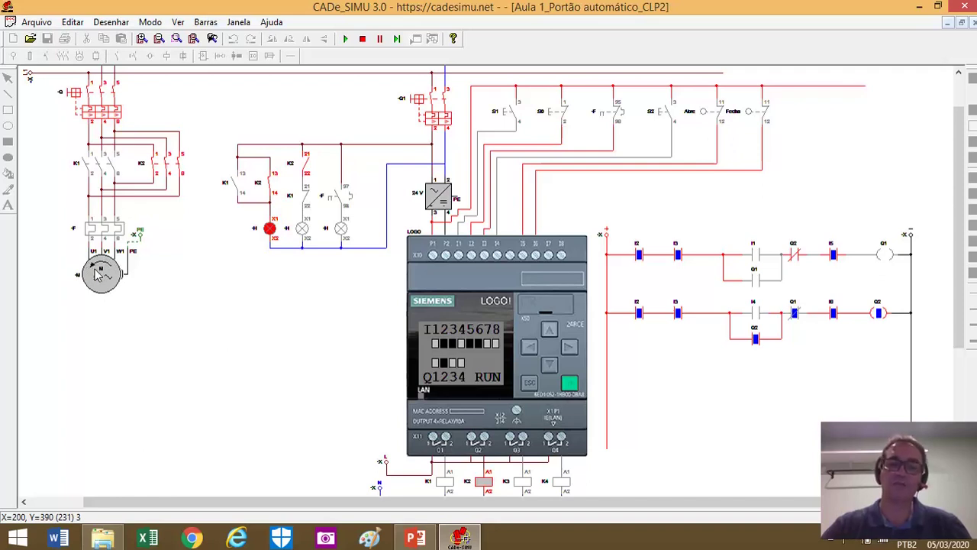
pyautogui.click(750, 114)
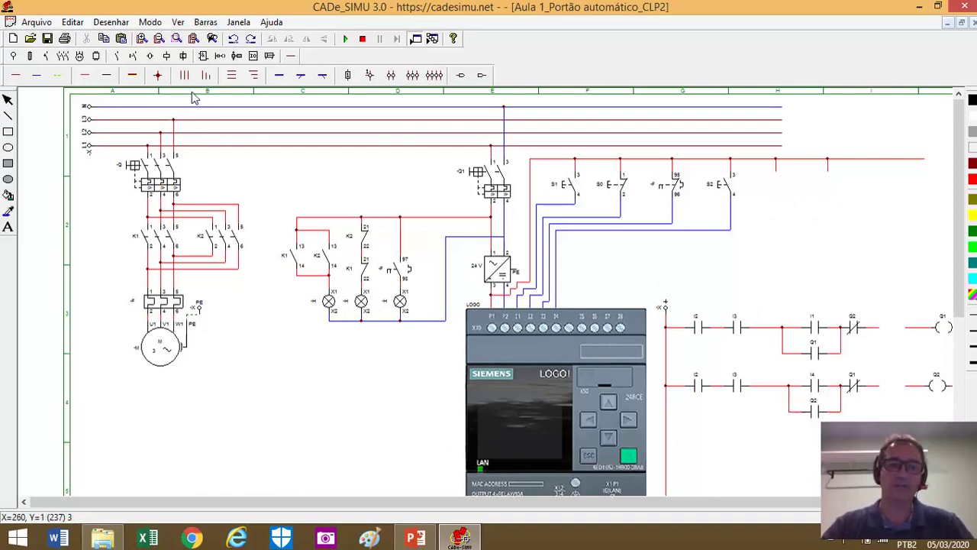
# Step: Place two normally closed limit switch contacts on the two free supply drops beside S2
pyautogui.click(133, 58)
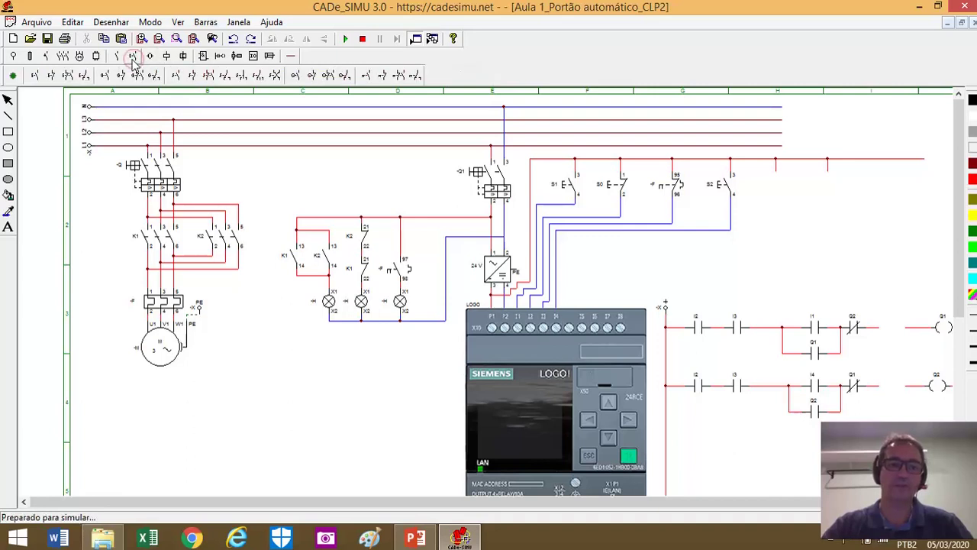
pyautogui.click(313, 79)
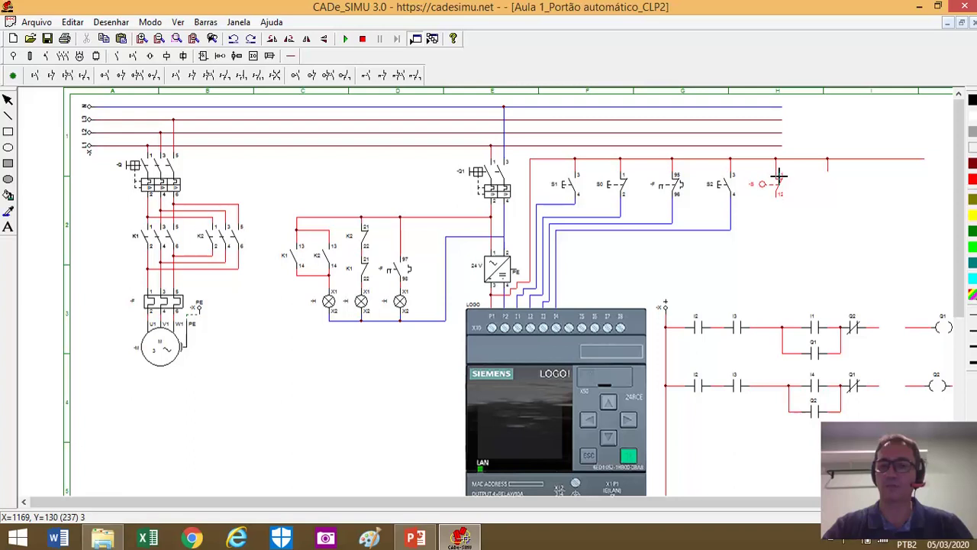
pyautogui.click(779, 177)
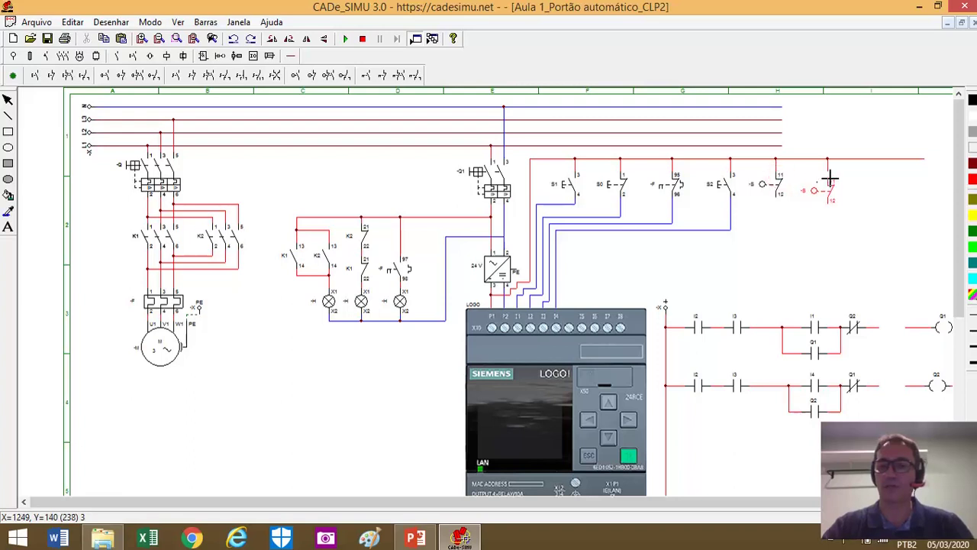
pyautogui.click(830, 175)
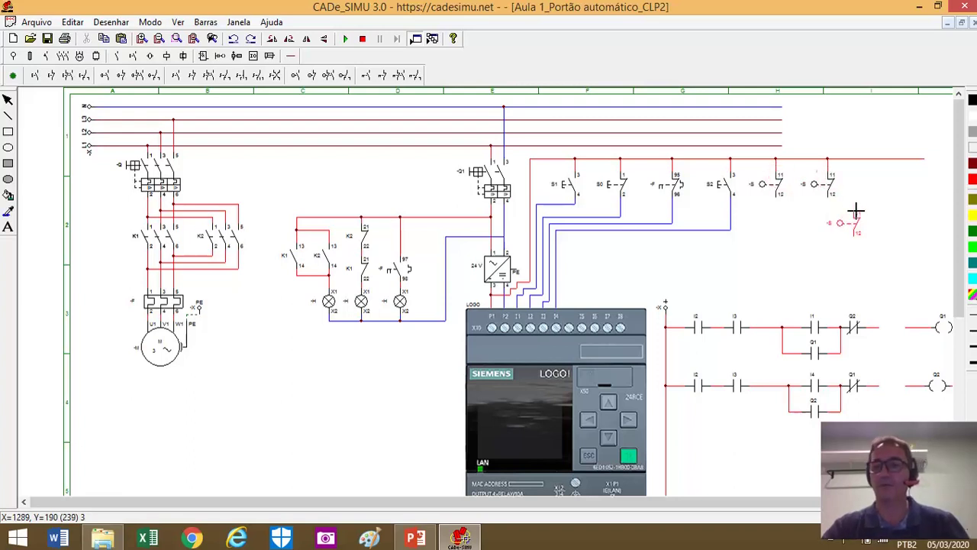
pyautogui.press('Escape')
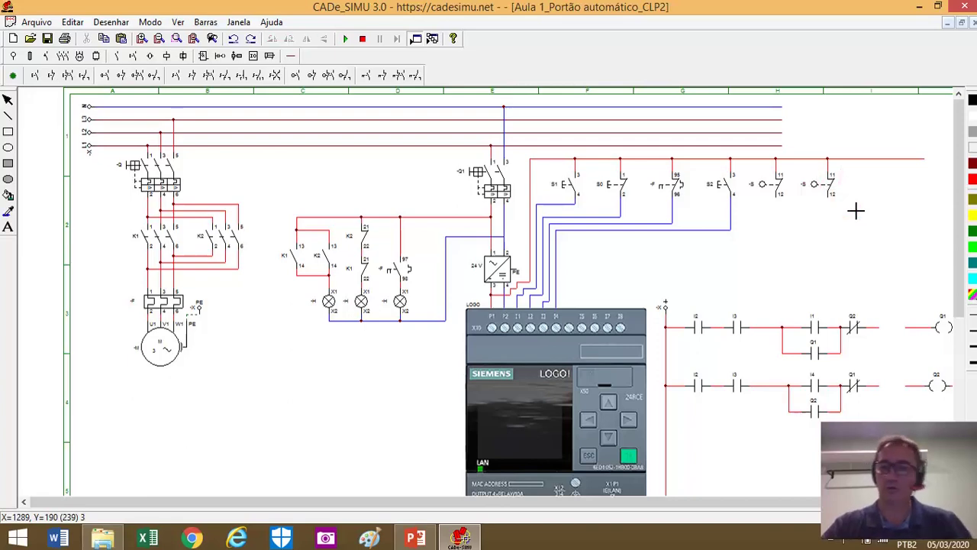
# Step: Name the first new limit switch contact, the one next to S2, Abre
pyautogui.doubleClick(778, 194)
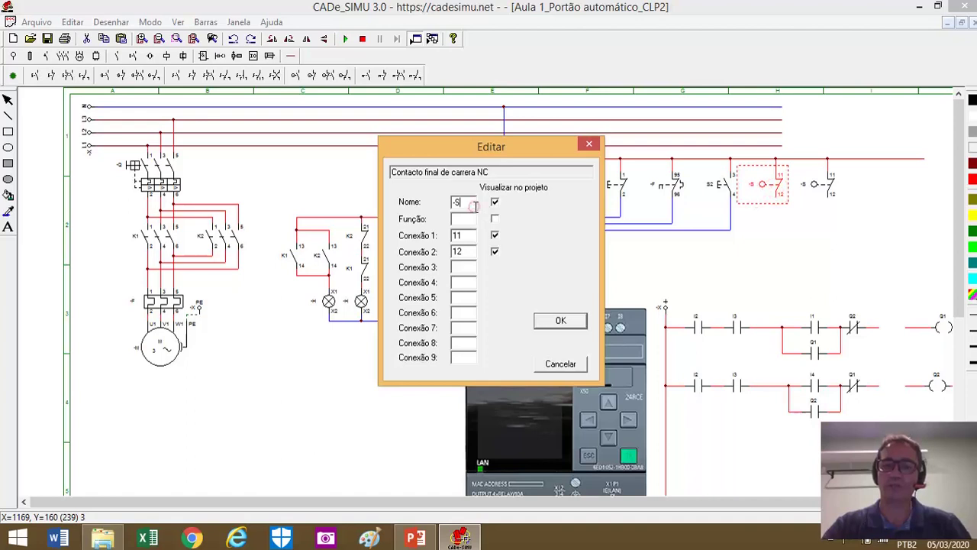
pyautogui.doubleClick(474, 204)
pyautogui.press('BackSpace')
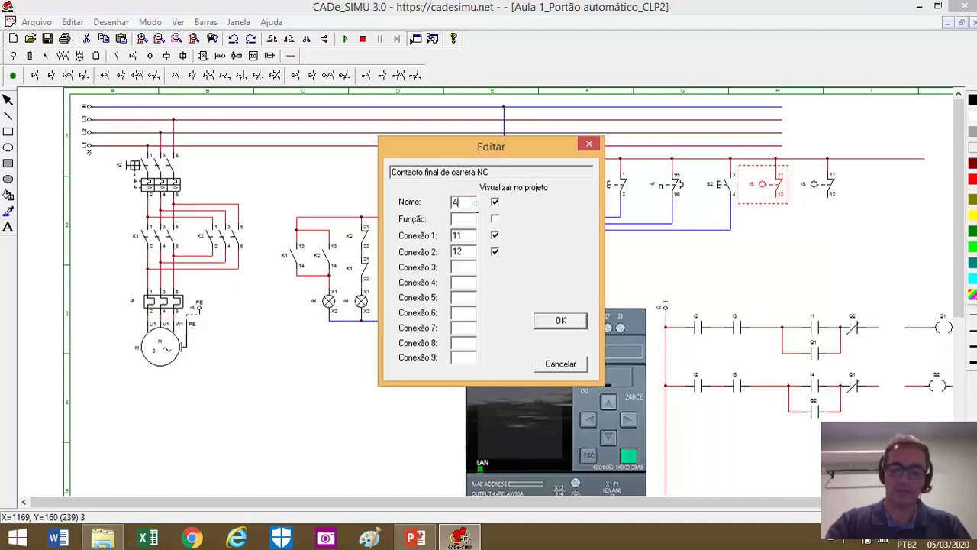
pyautogui.write('Abre')
pyautogui.click(560, 320)
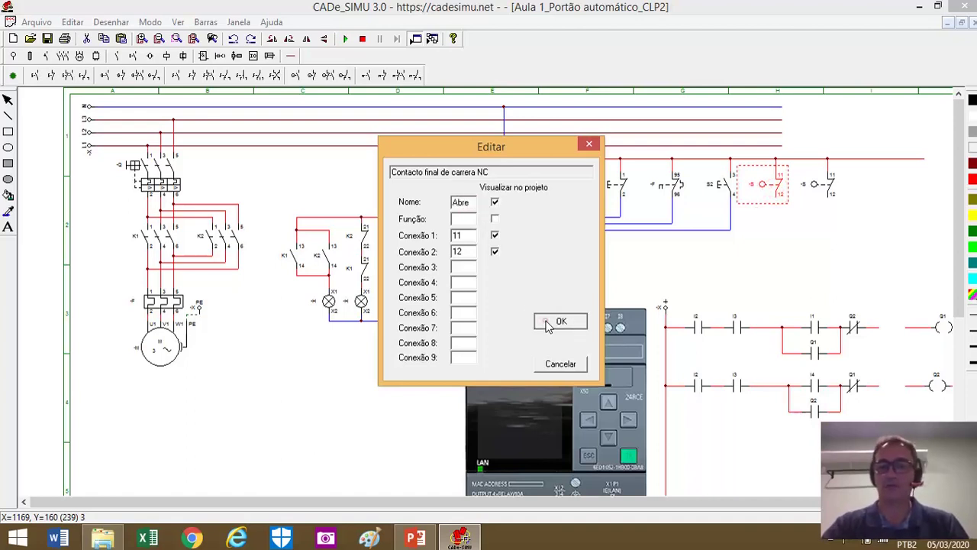
# Step: Name the second new limit switch contact, beside Abre, Fecha
pyautogui.doubleClick(832, 193)
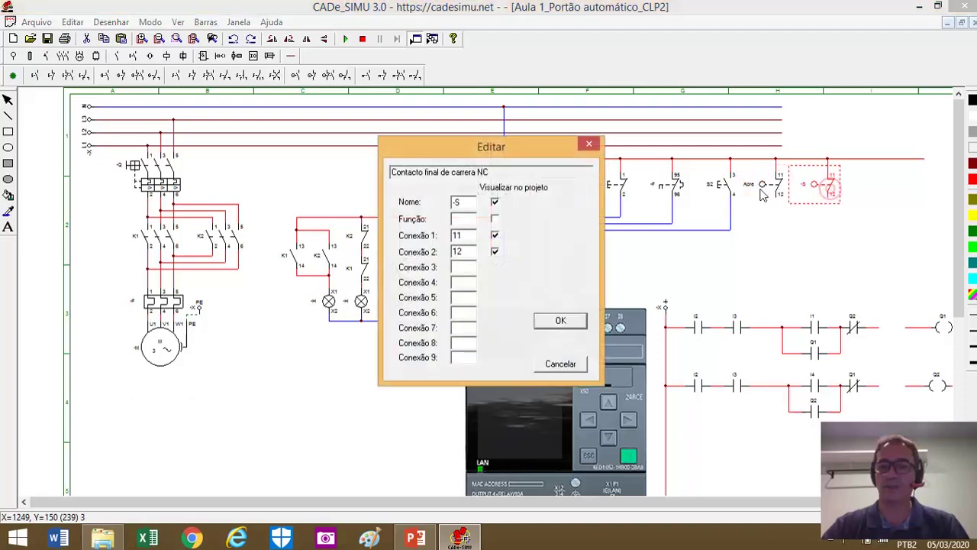
pyautogui.doubleClick(464, 201)
pyautogui.press('BackSpace')
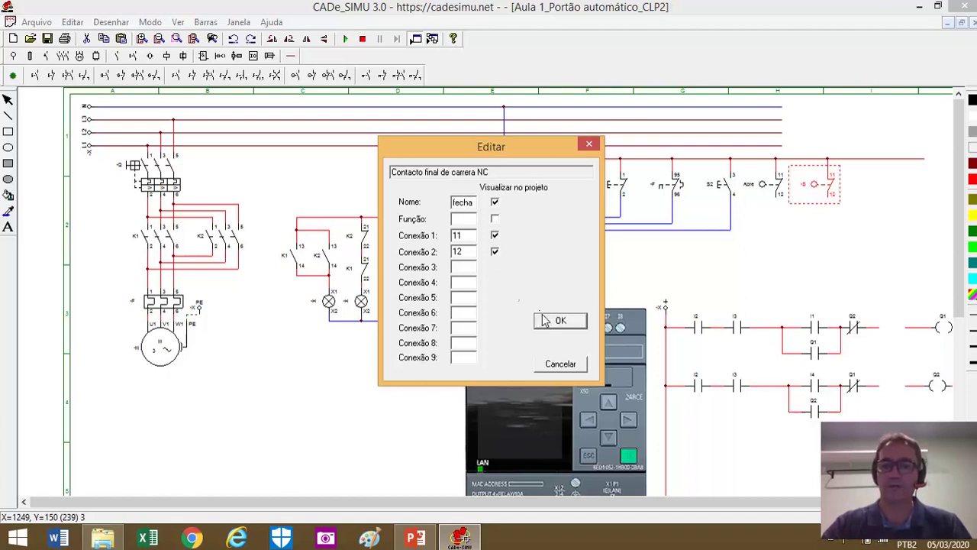
pyautogui.click(455, 202)
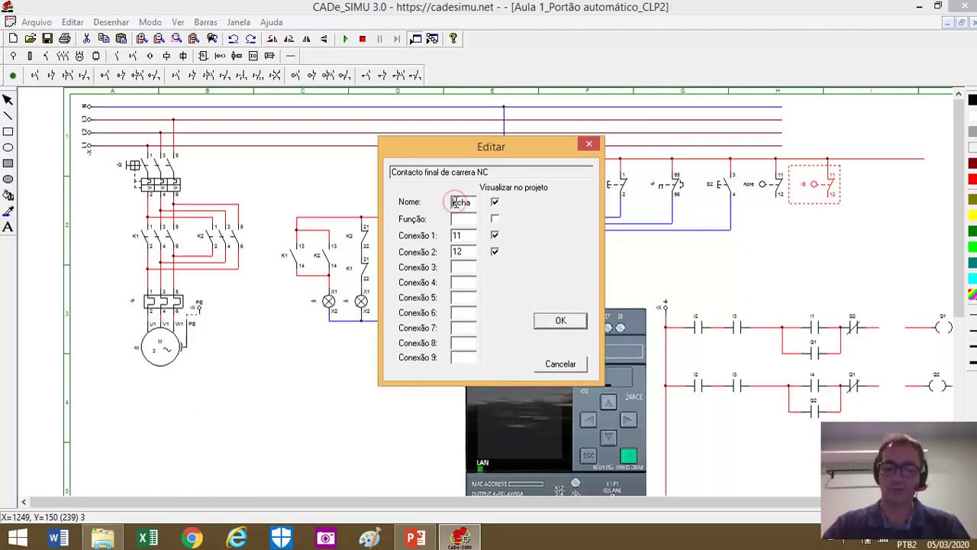
pyautogui.click(565, 321)
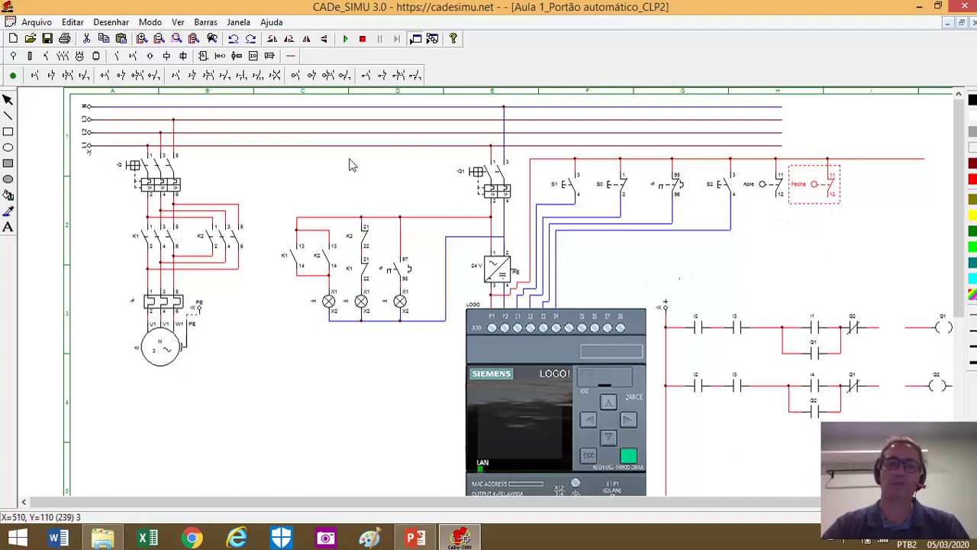
# Step: Wire terminal 12 of limit switch Abre to LOGO! input I5 with a blue conductor
pyautogui.click(293, 57)
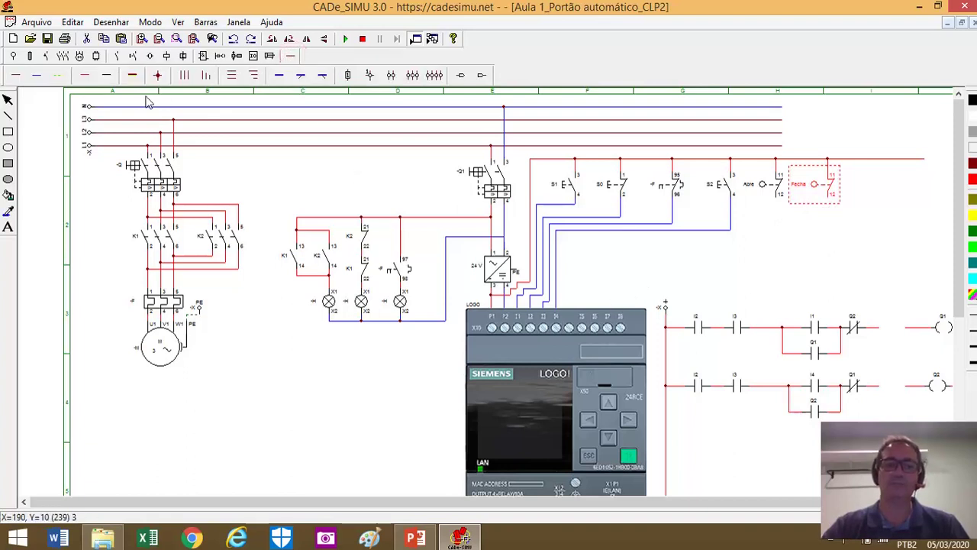
pyautogui.click(85, 75)
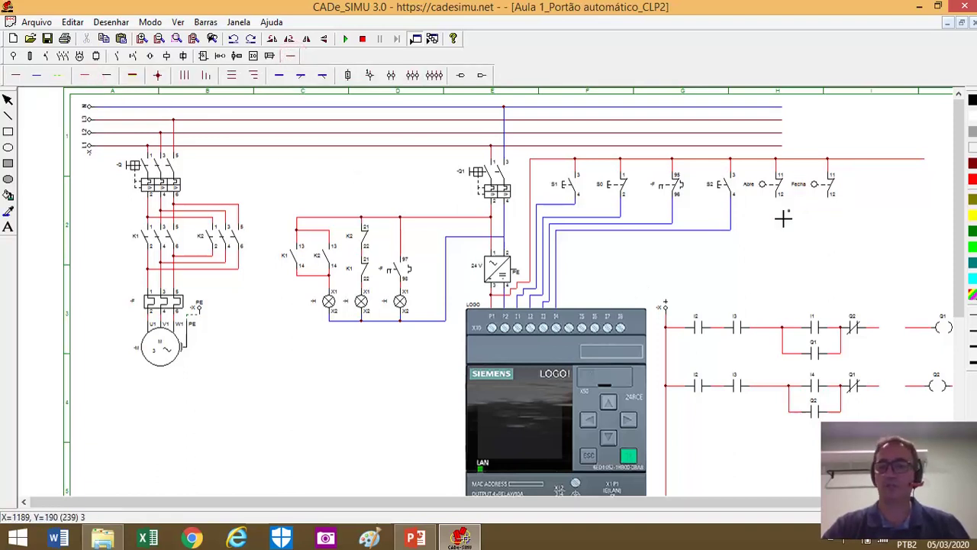
pyautogui.moveTo(781, 203); pyautogui.dragTo(783, 237)
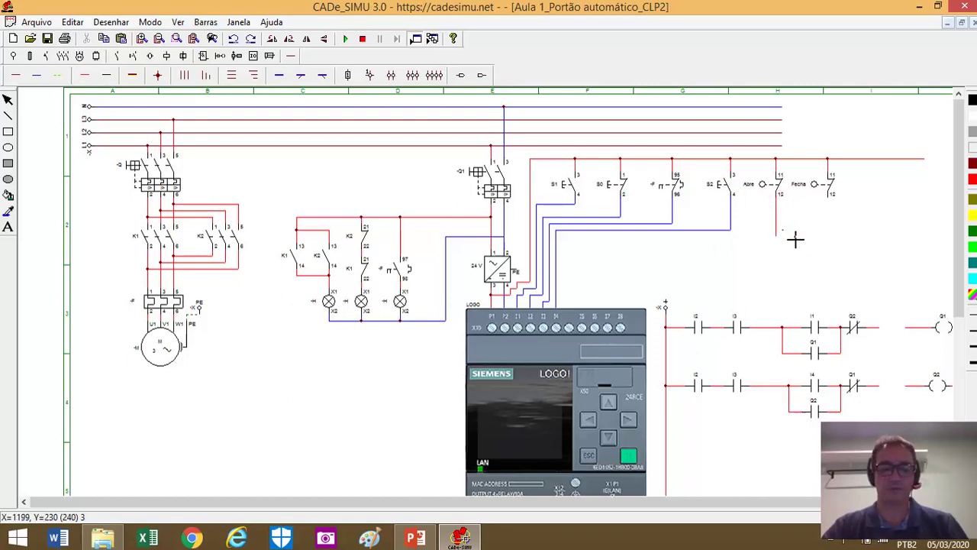
pyautogui.click(37, 75)
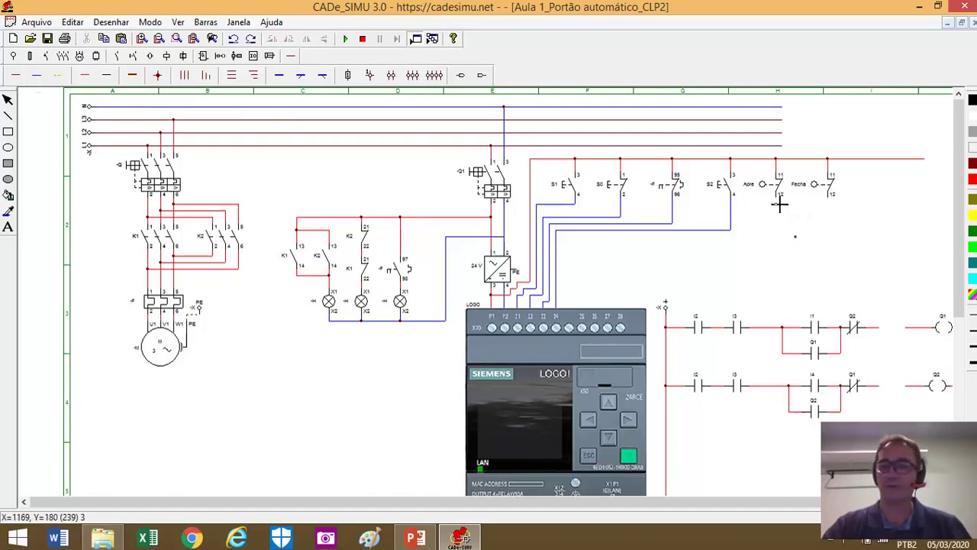
pyautogui.moveTo(778, 201)
pyautogui.mouseDown()
pyautogui.moveTo(779, 238)
pyautogui.moveTo(691, 249)
pyautogui.moveTo(634, 231)
pyautogui.moveTo(589, 247)
pyautogui.moveTo(584, 237)
pyautogui.moveTo(601, 295)
pyautogui.moveTo(586, 242)
pyautogui.moveTo(587, 298)
pyautogui.mouseUp()
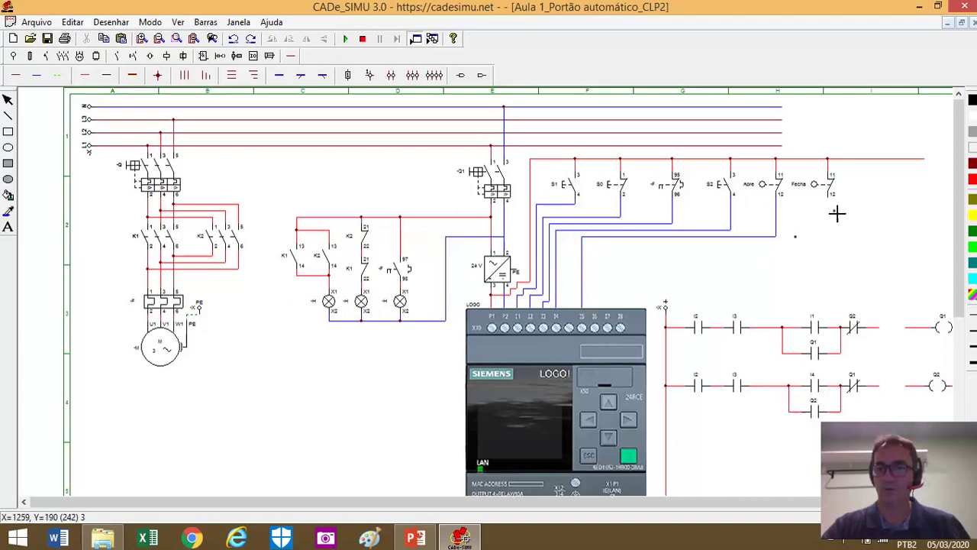
# Step: Wire terminal 12 of limit switch Fecha to LOGO! input I6 with a blue conductor
pyautogui.moveTo(831, 200)
pyautogui.mouseDown()
pyautogui.moveTo(837, 270)
pyautogui.moveTo(835, 255)
pyautogui.moveTo(817, 253)
pyautogui.moveTo(599, 254)
pyautogui.moveTo(599, 310)
pyautogui.mouseUp()
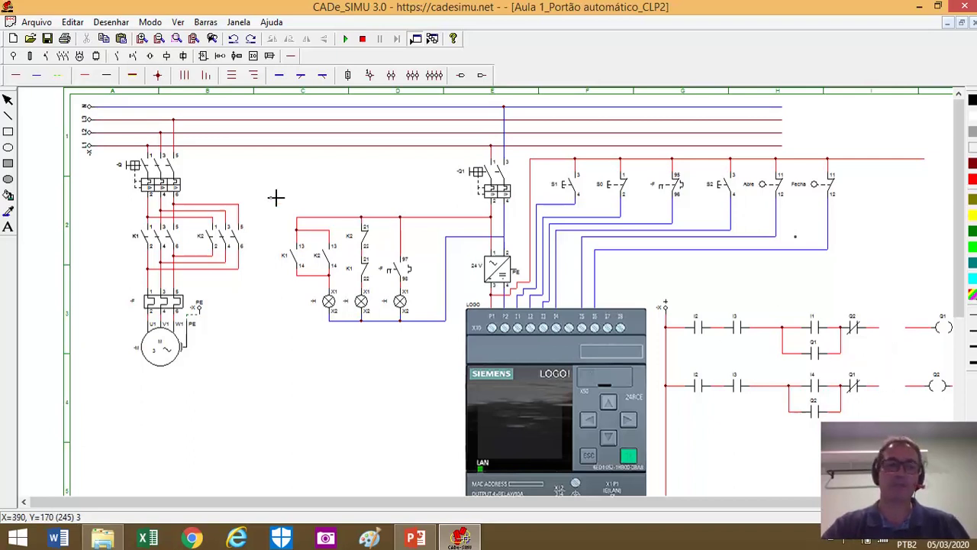
# Step: Place a normally open ladder contact in the gap before coil Q1 and another in the gap before coil Q2
pyautogui.click(221, 58)
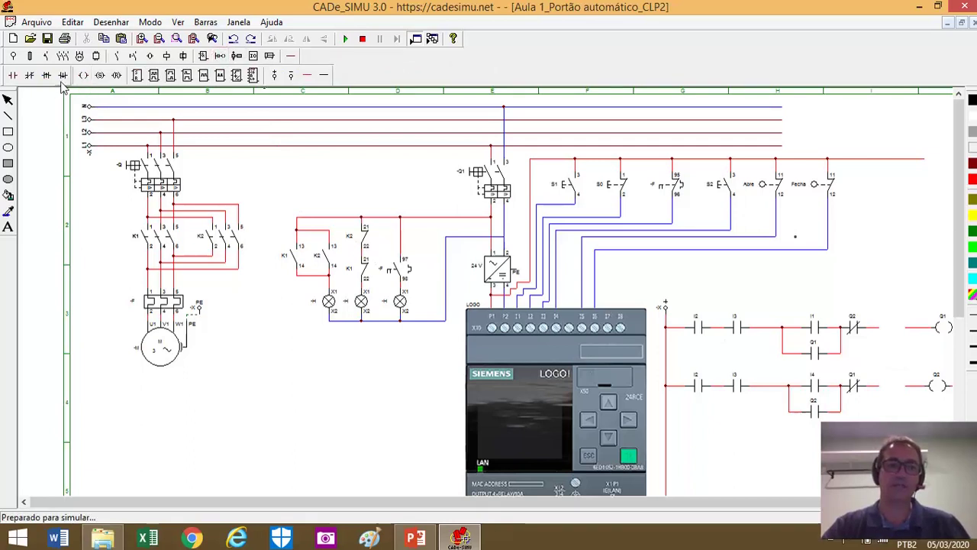
pyautogui.click(13, 75)
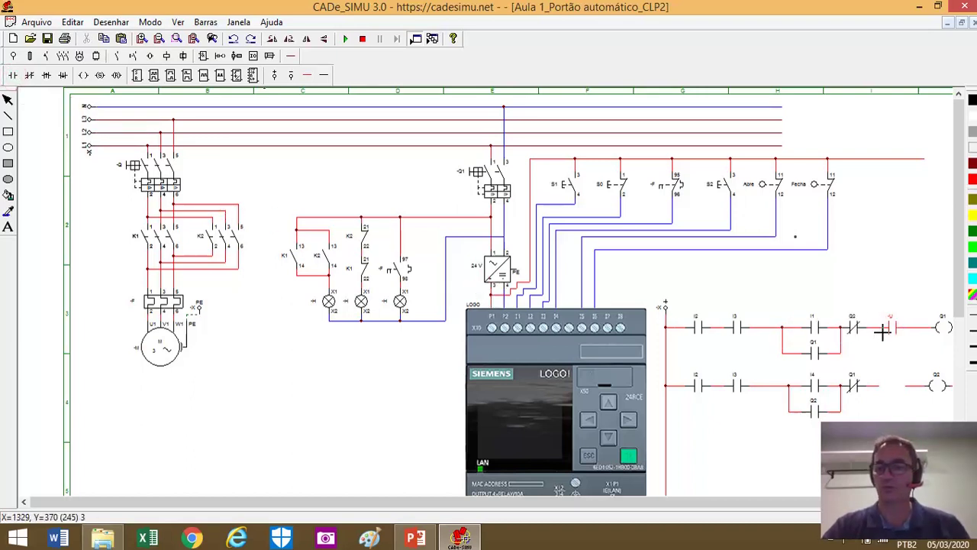
pyautogui.click(883, 331)
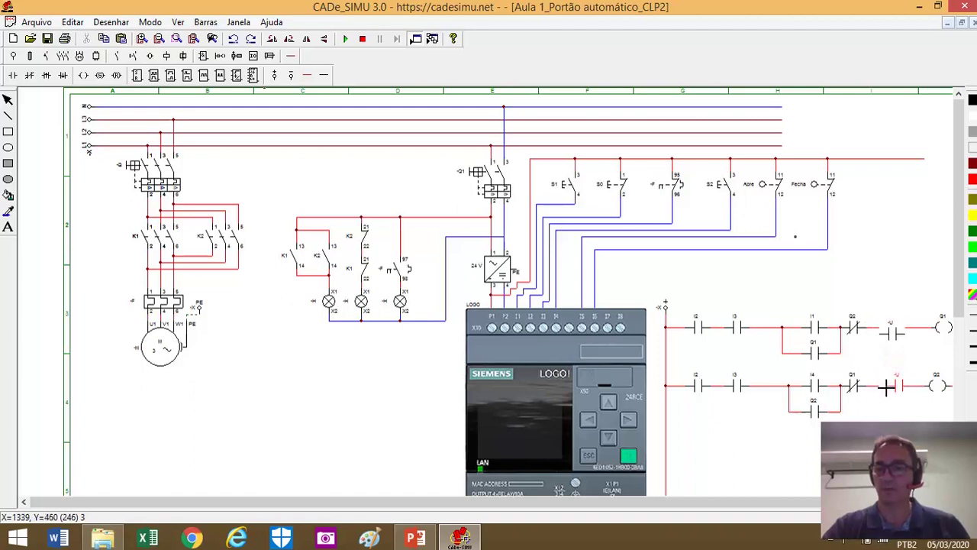
pyautogui.click(881, 387)
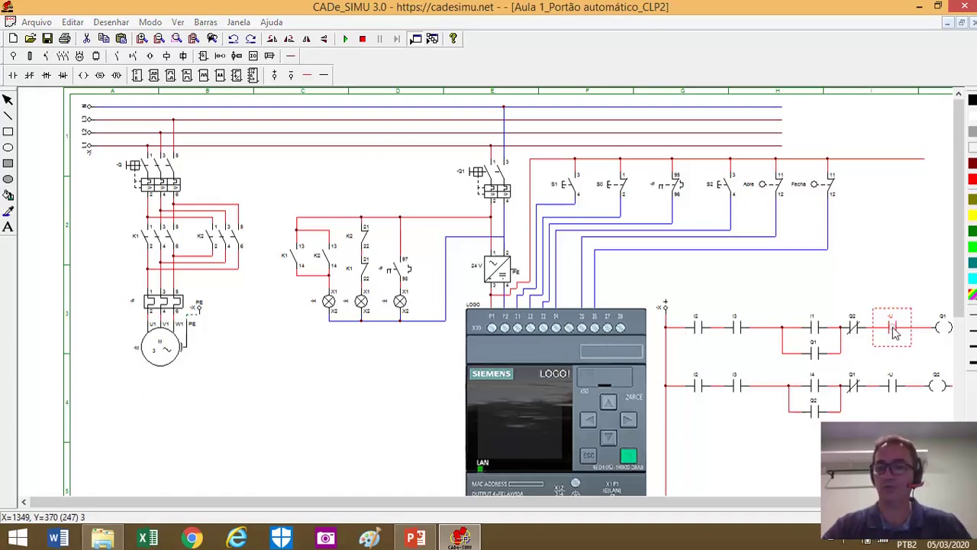
# Step: Name the new ladder contact before coil Q1 I5
pyautogui.doubleClick(896, 329)
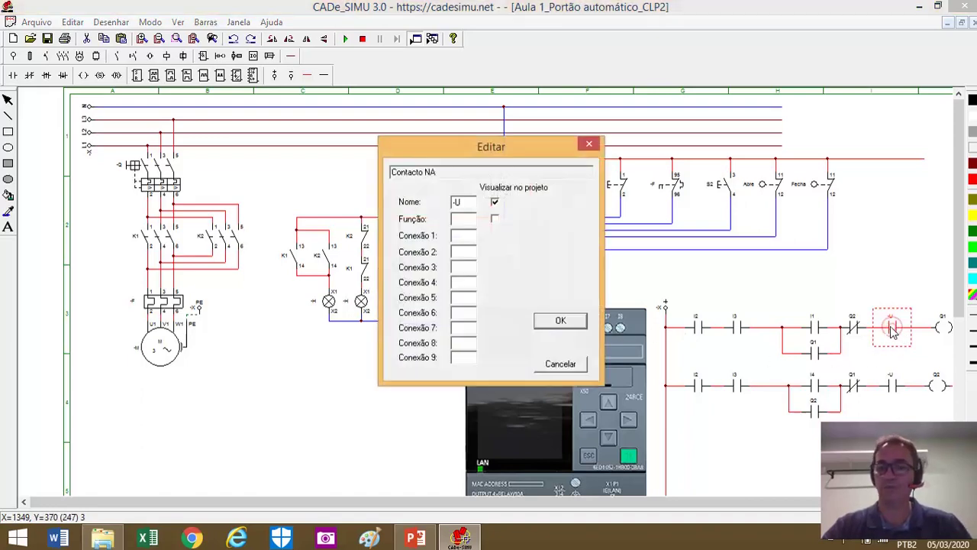
pyautogui.doubleClick(473, 205)
pyautogui.press('BackSpace')
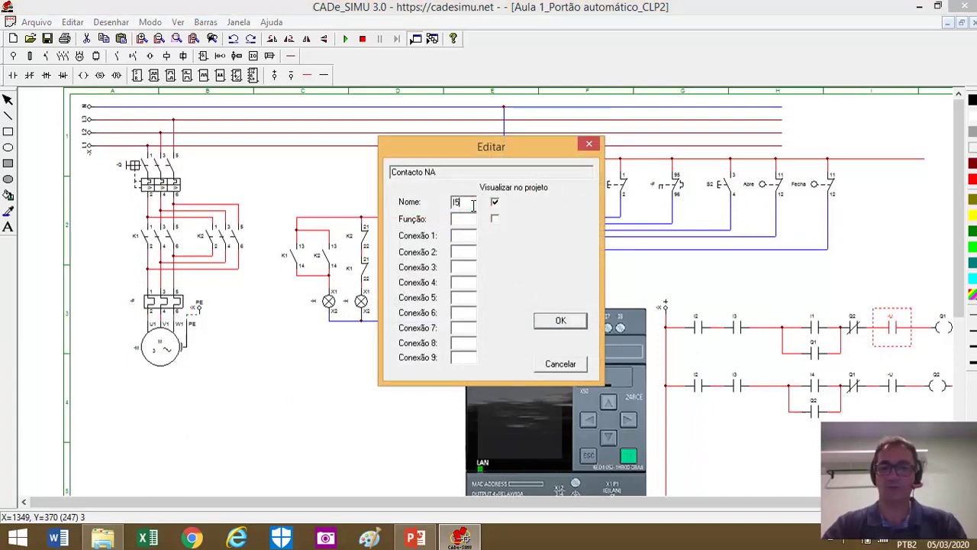
pyautogui.click(563, 323)
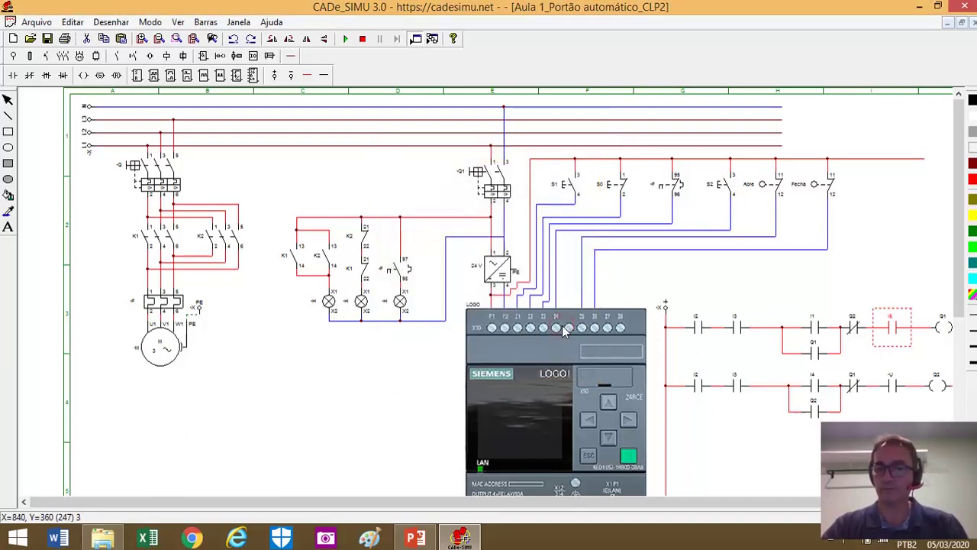
# Step: Name the new ladder contact before coil Q2 I6
pyautogui.doubleClick(896, 388)
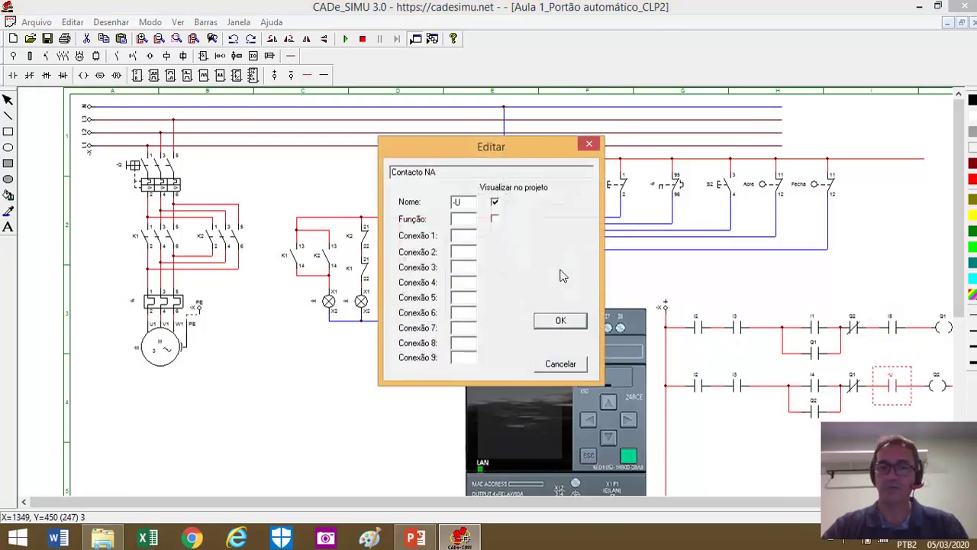
pyautogui.doubleClick(460, 203)
pyautogui.press('BackSpace')
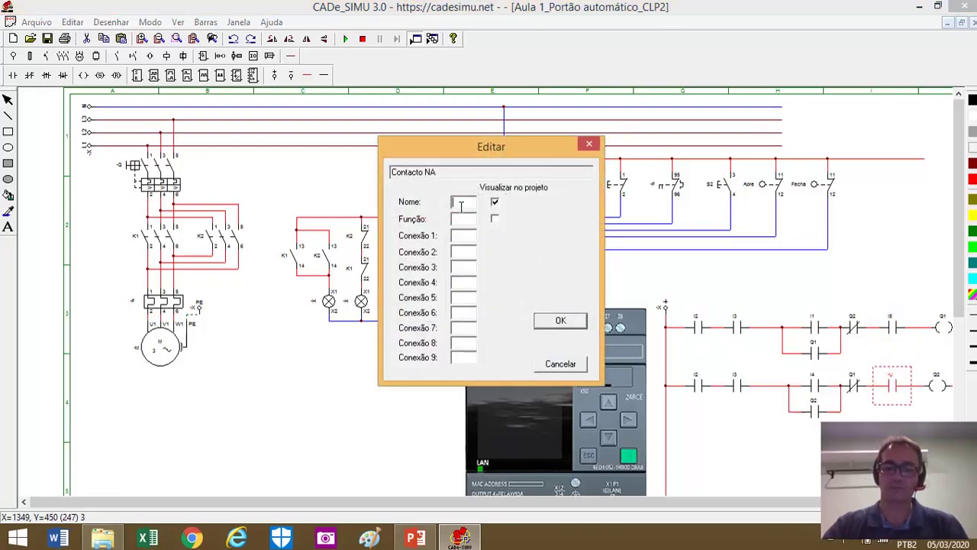
pyautogui.click(557, 319)
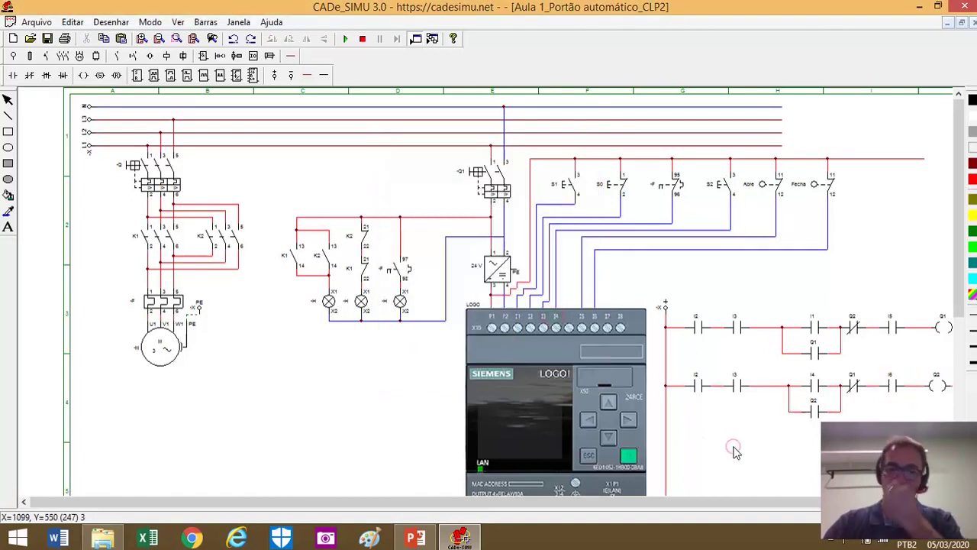
# Step: Start the simulation and close the control breaker Q1 and the motor power breaker Q
pyautogui.click(345, 40)
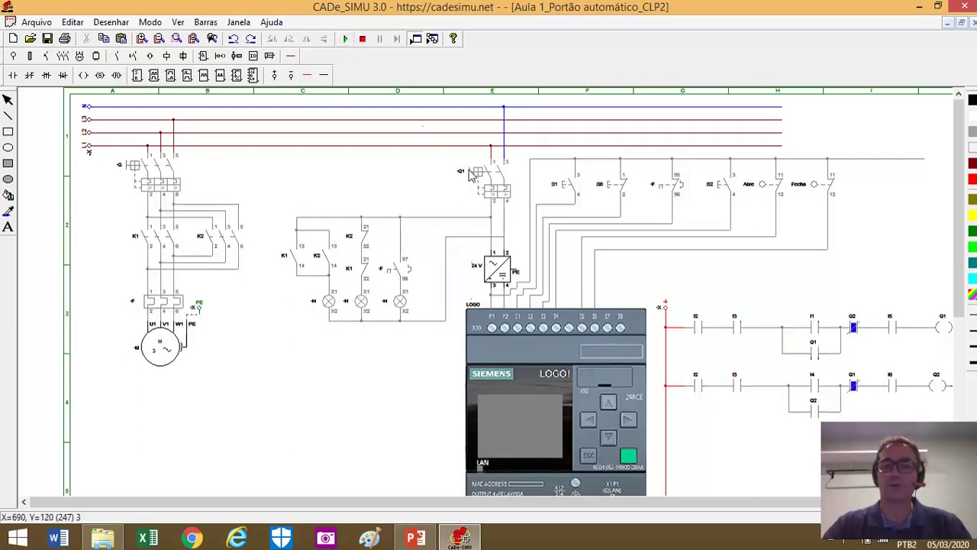
pyautogui.click(470, 173)
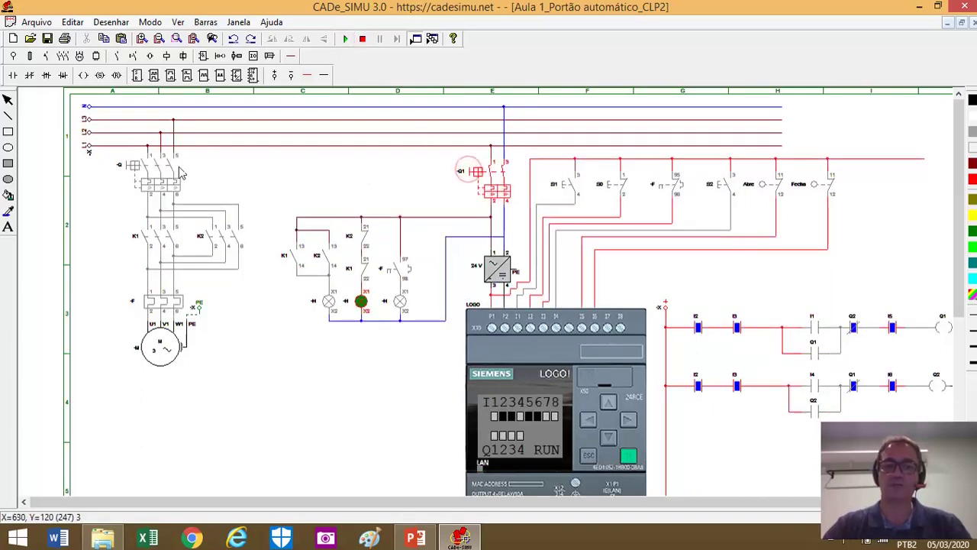
pyautogui.click(135, 168)
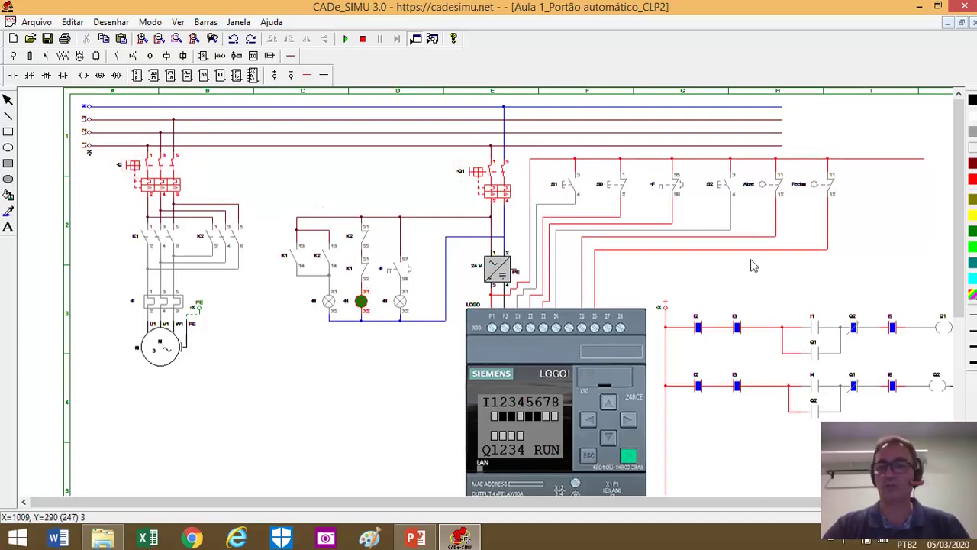
# Step: Simulate opening the gate: start the motor with S1, test S2 while it runs, and actuate limit switch Abre
pyautogui.moveTo(960, 206); pyautogui.dragTo(963, 243)
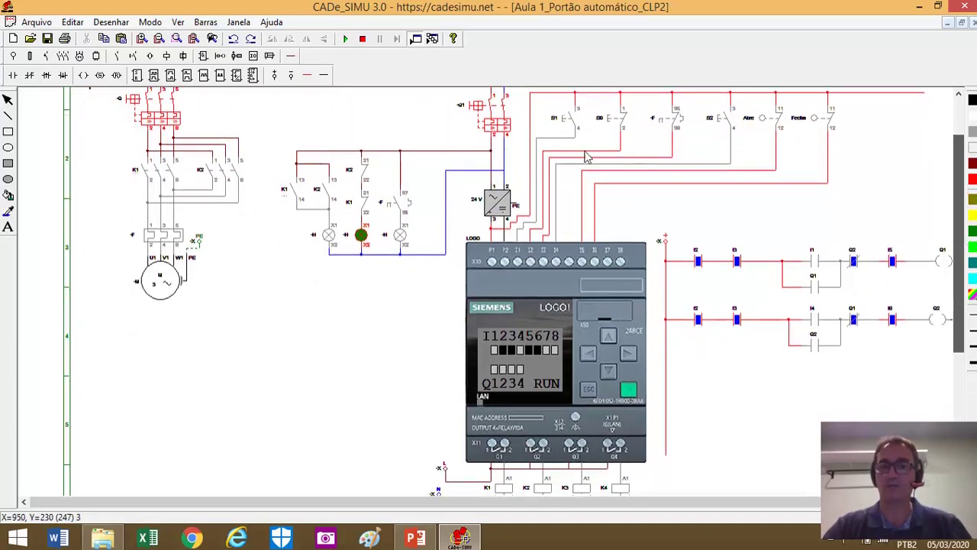
pyautogui.click(569, 125)
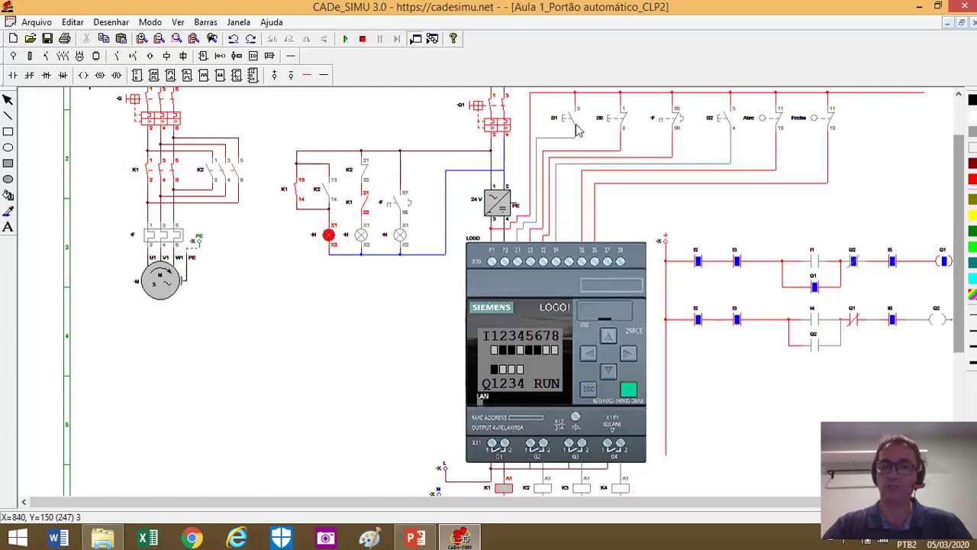
pyautogui.click(724, 119)
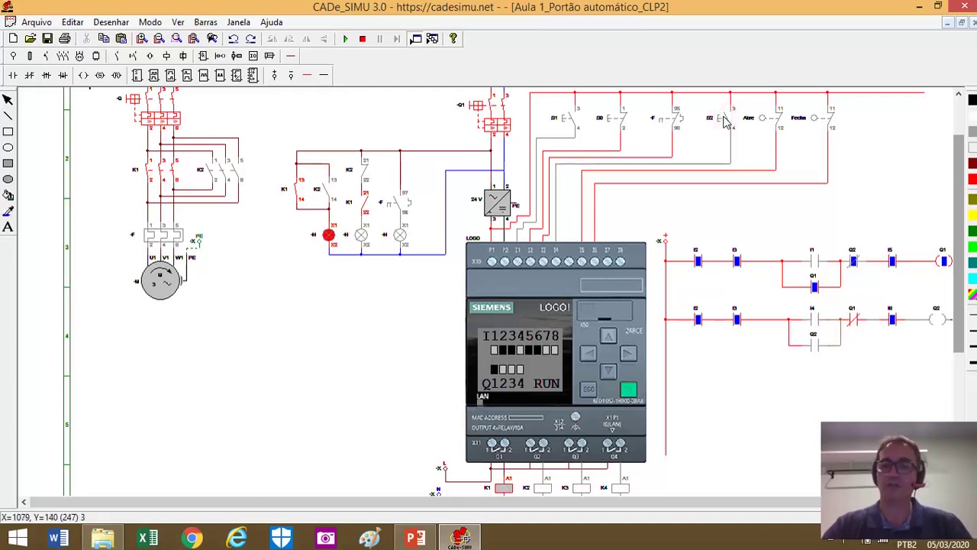
pyautogui.click(723, 119)
pyautogui.click(764, 122)
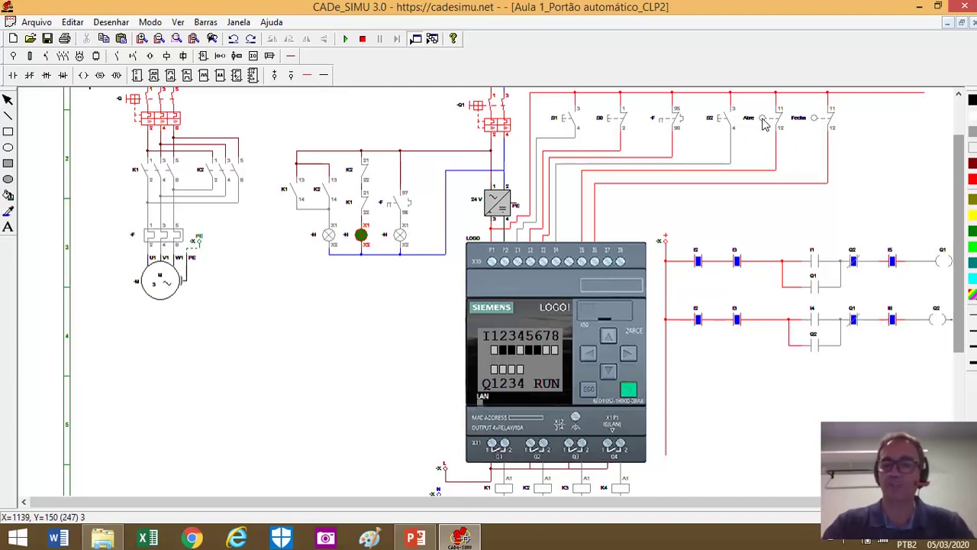
# Step: Simulate closing the gate by starting the motor with S2 and actuating limit switch Fecha
pyautogui.click(721, 122)
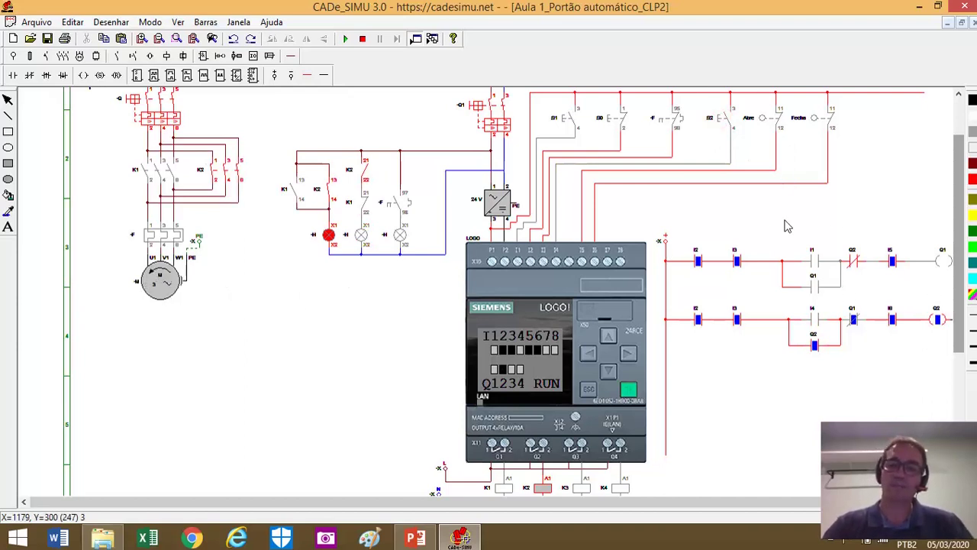
pyautogui.click(820, 125)
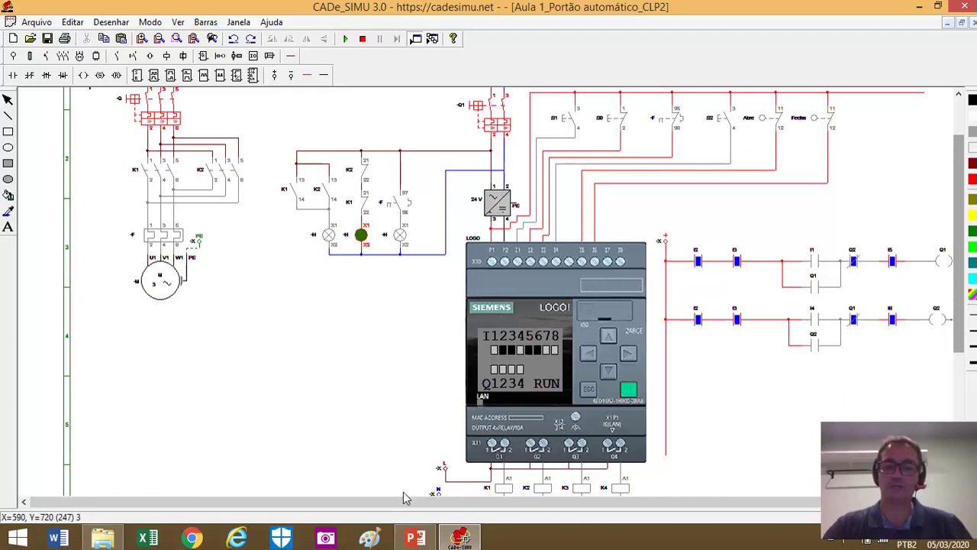
# Step: Switch to the PowerPoint presentation and show slide 45, Implementação Portão automático com CLP, full screen
pyautogui.moveTo(418, 539)
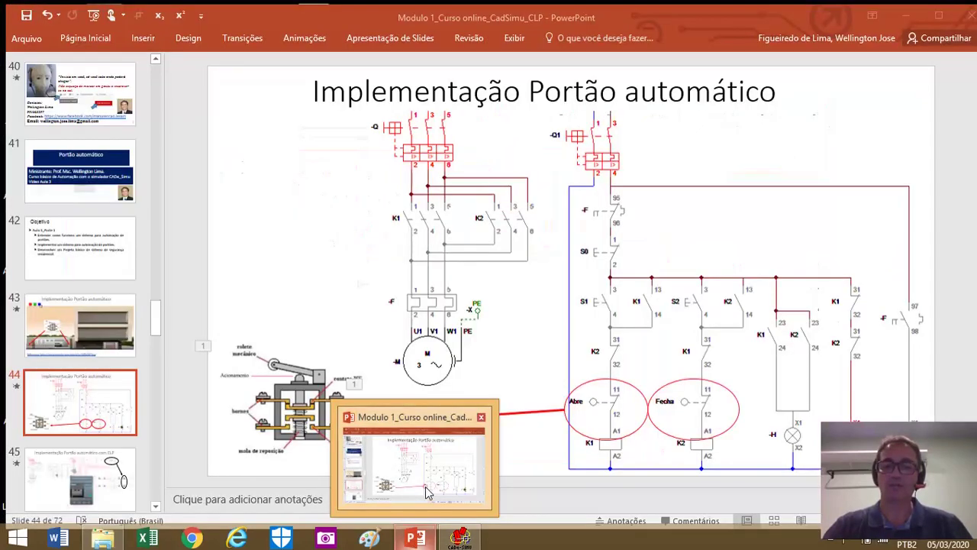
pyautogui.click(427, 486)
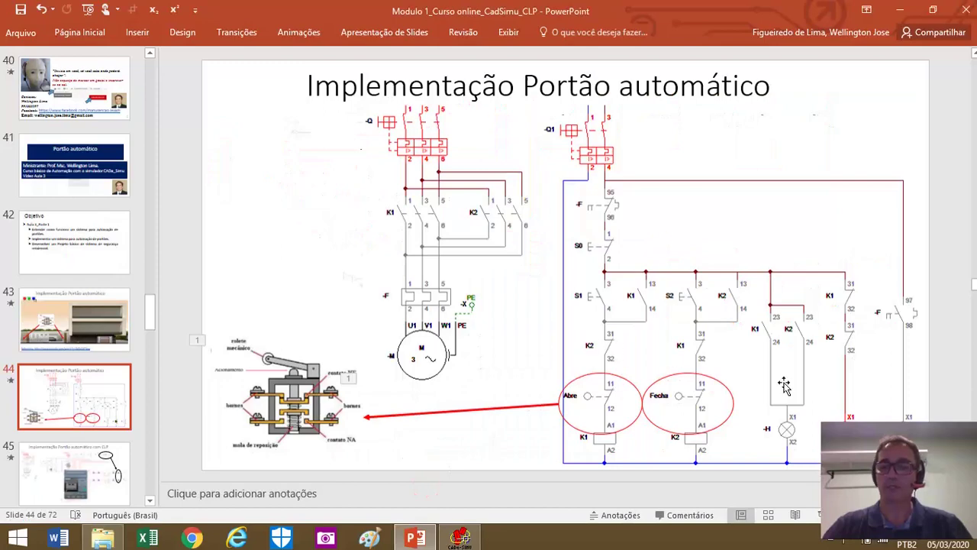
pyautogui.click(113, 493)
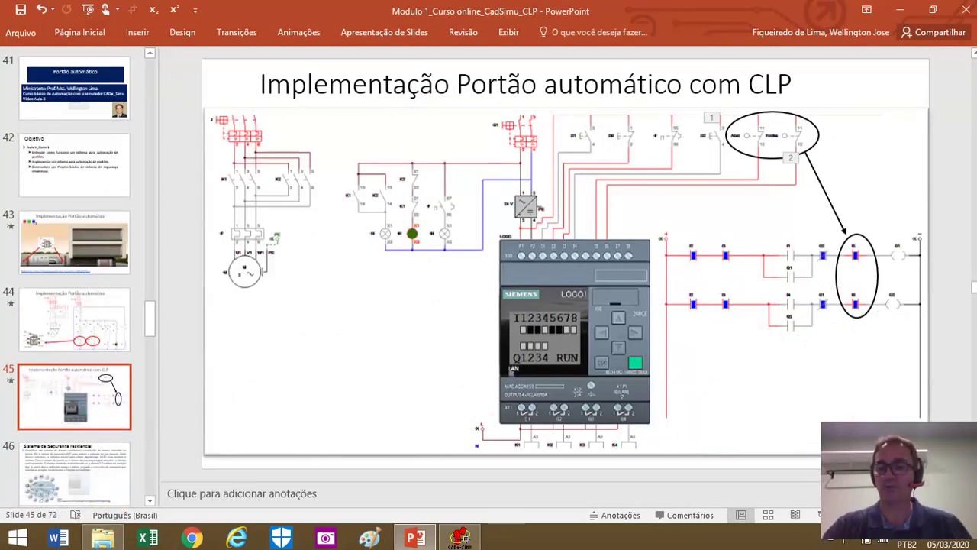
pyautogui.click(815, 515)
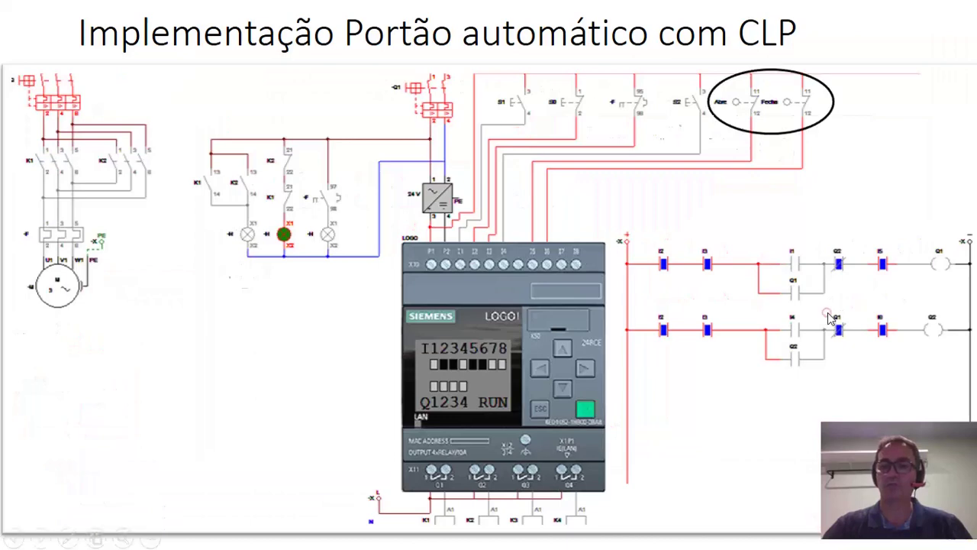